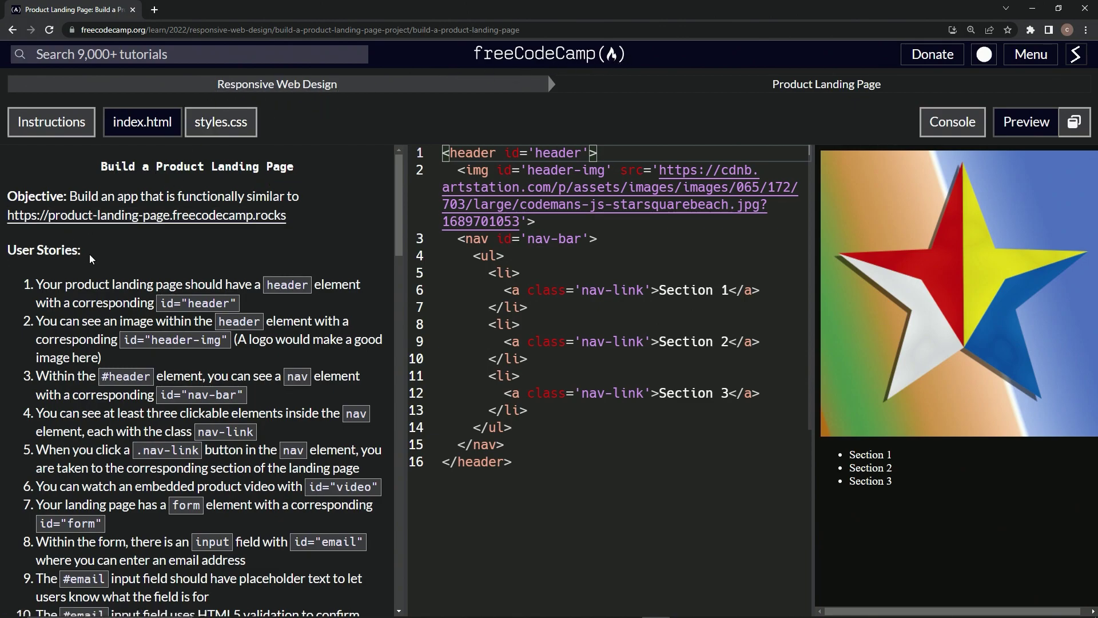
scroll(89, 254, "down", 2)
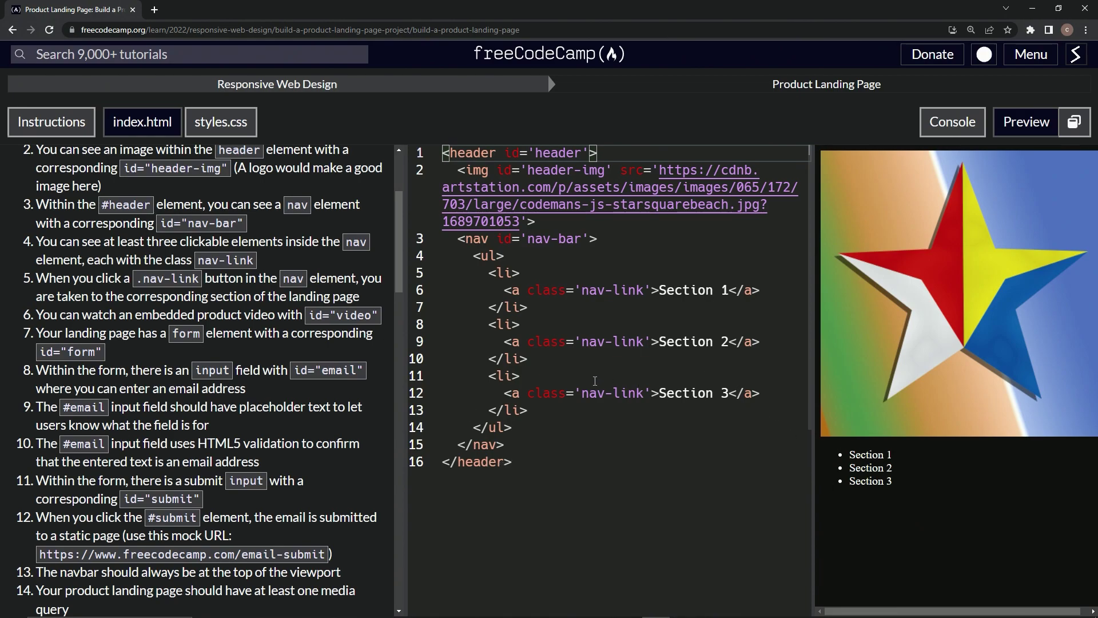
Add an empty <div id="section-1"></div> on a new line after the closing header tag.
left_click(519, 464)
key("Return")
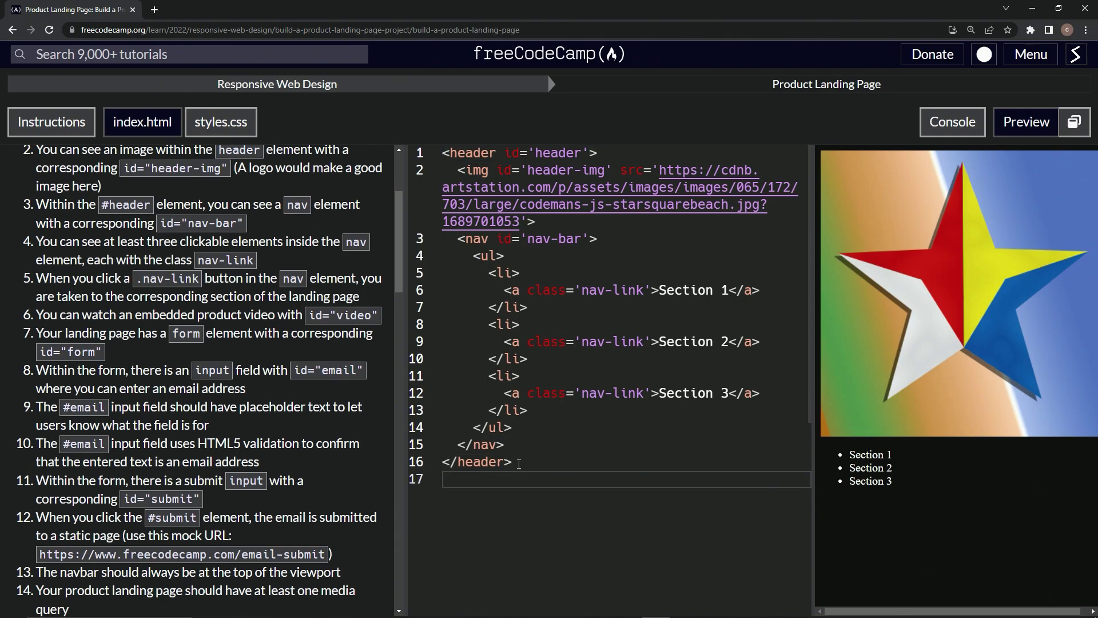
type("<div>")
type("</di")
type("v>")
key("Left")
type("id=")
type("\"")
type("section=")
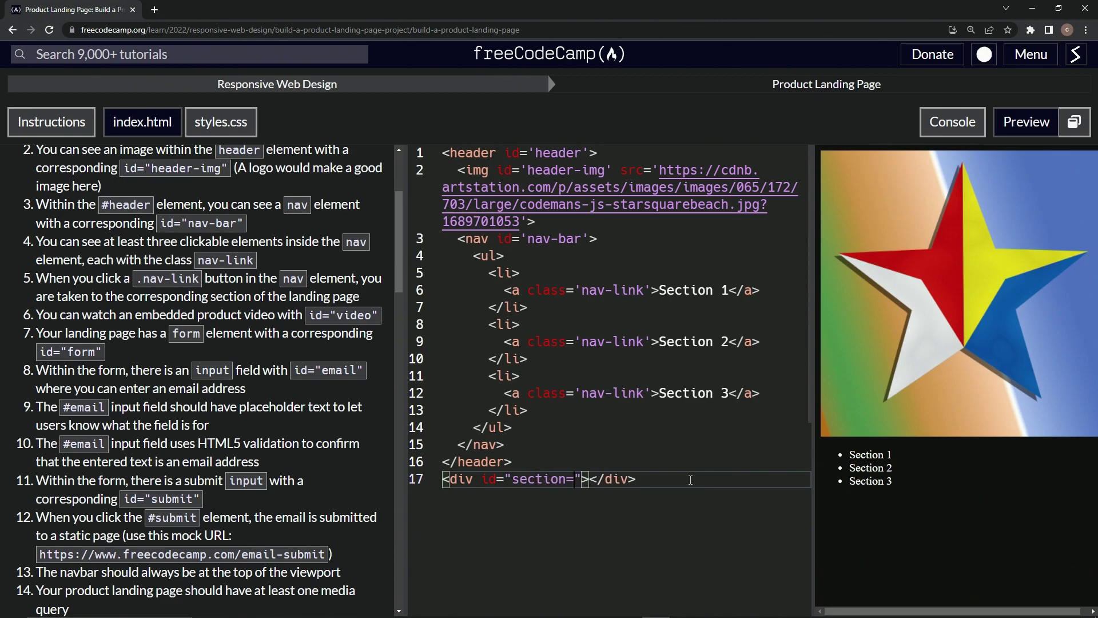
key("BackSpace")
type("-1")
Duplicate the section-1 div twice and renumber the copies' ids to section-2 and section-3.
left_click_drag(652, 480, 652, 470)
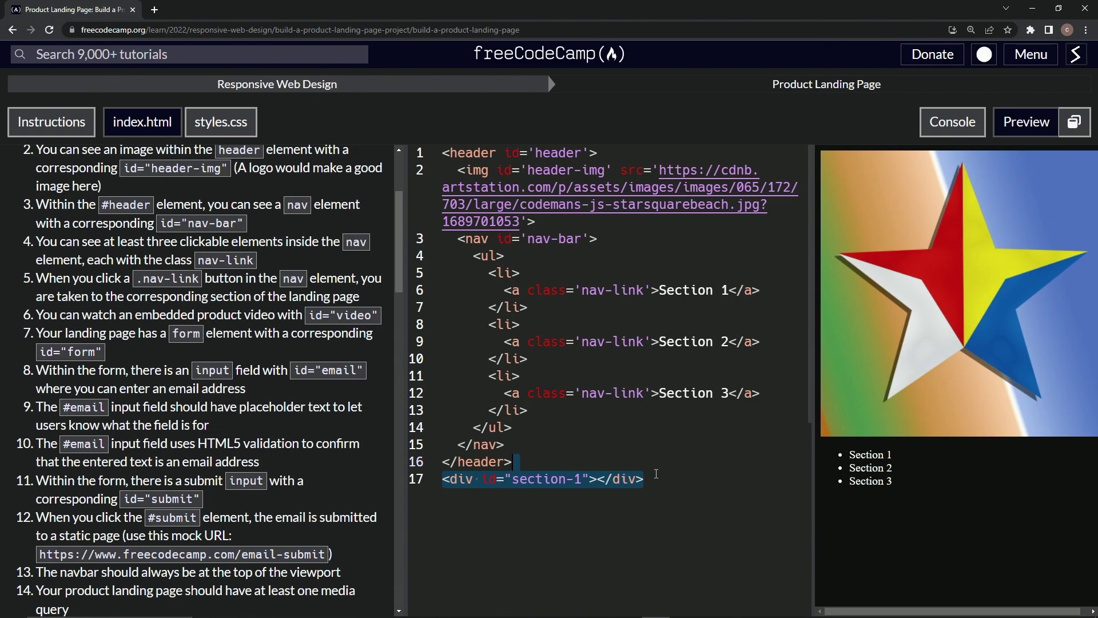
key("ctrl+c")
key("ctrl+v")
key("ctrl+v")
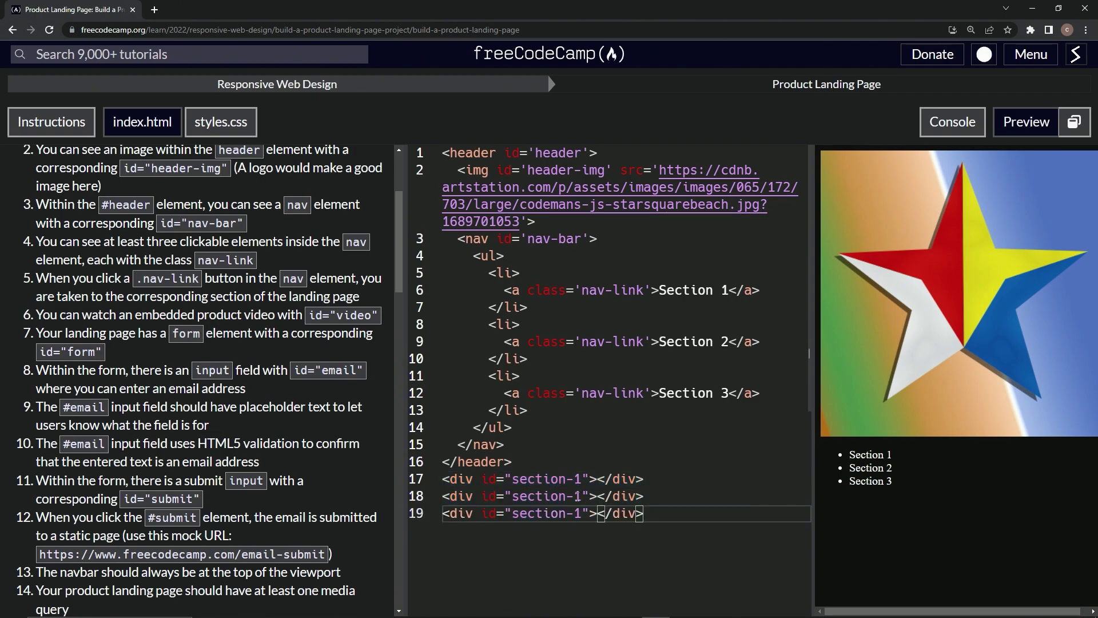
double_click(578, 495)
type("2")
left_click(577, 514)
double_click(578, 513)
type("3")
Give the first nav link href='#section-1' and select that attribute for copying.
left_click(650, 289)
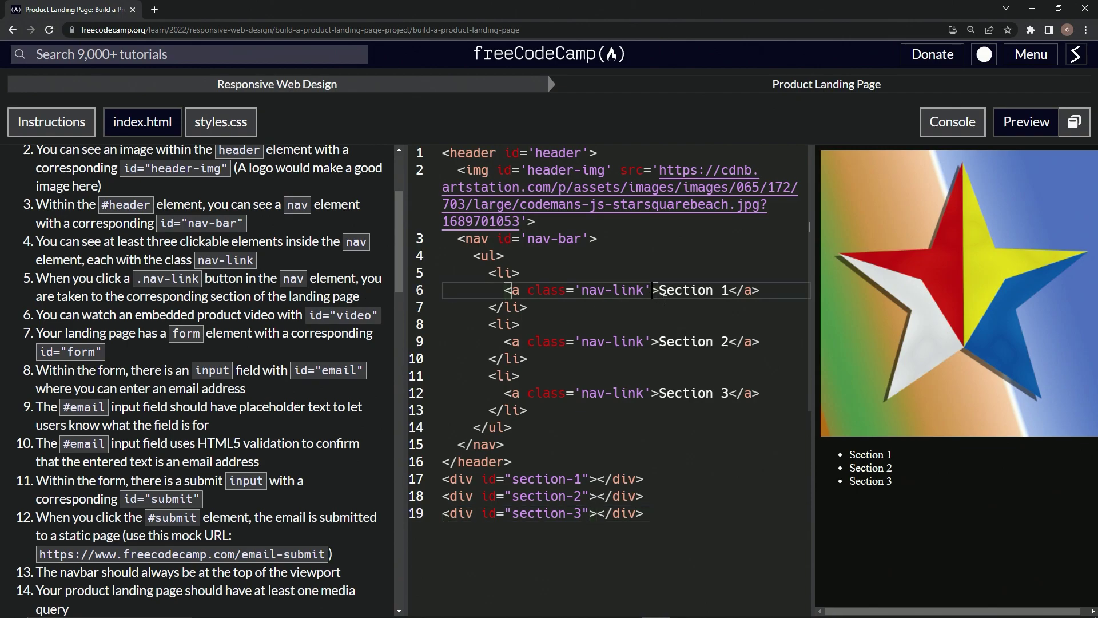
type("hr")
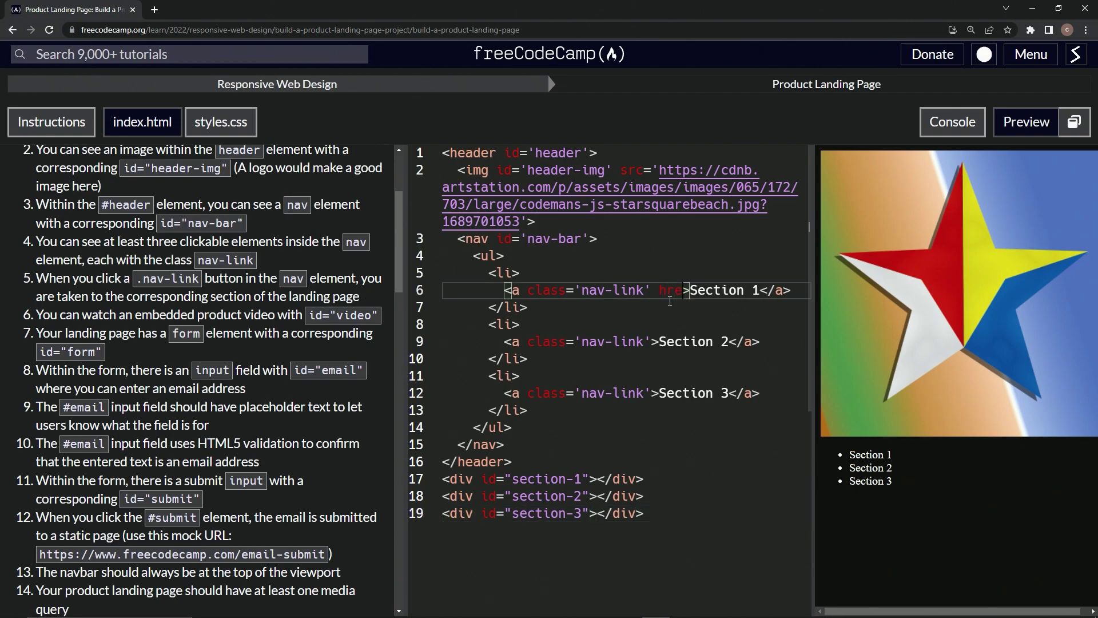
type("ef")
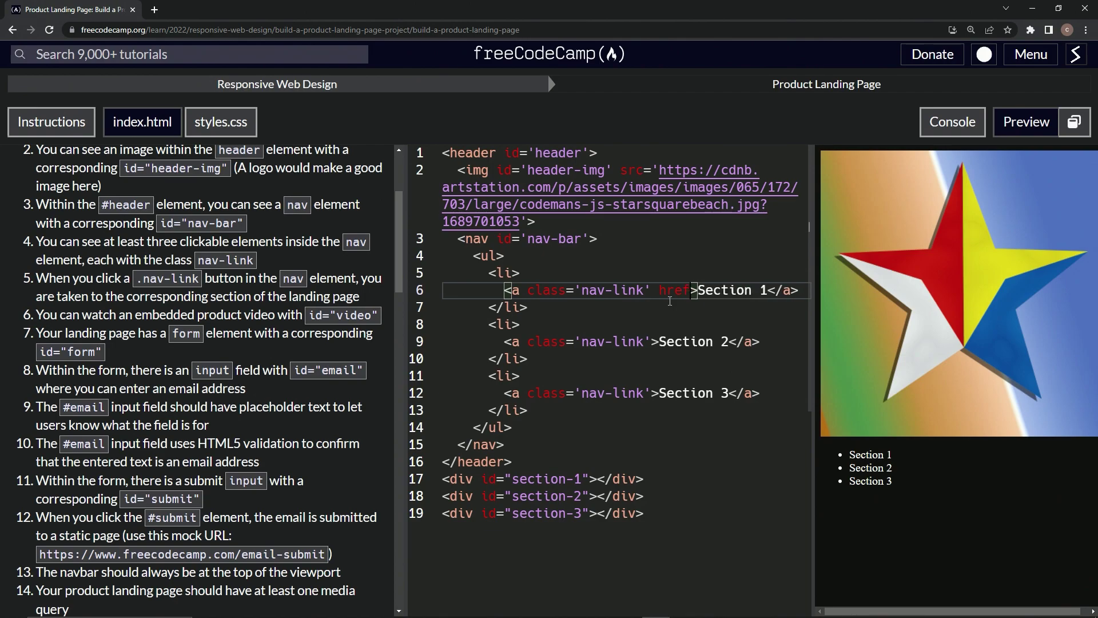
type("='")
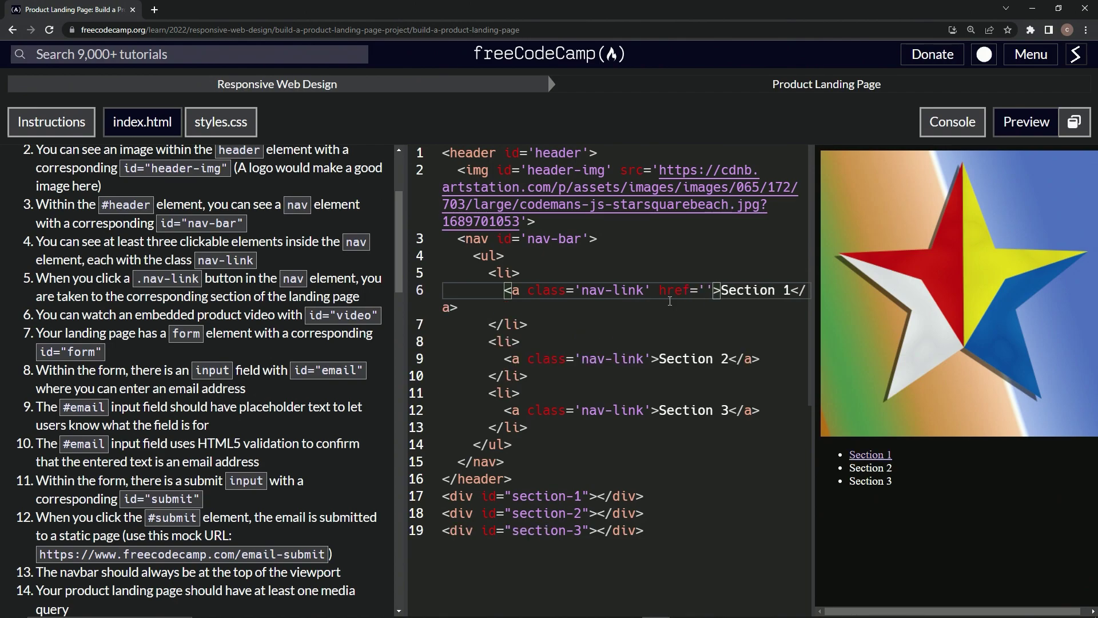
type("#")
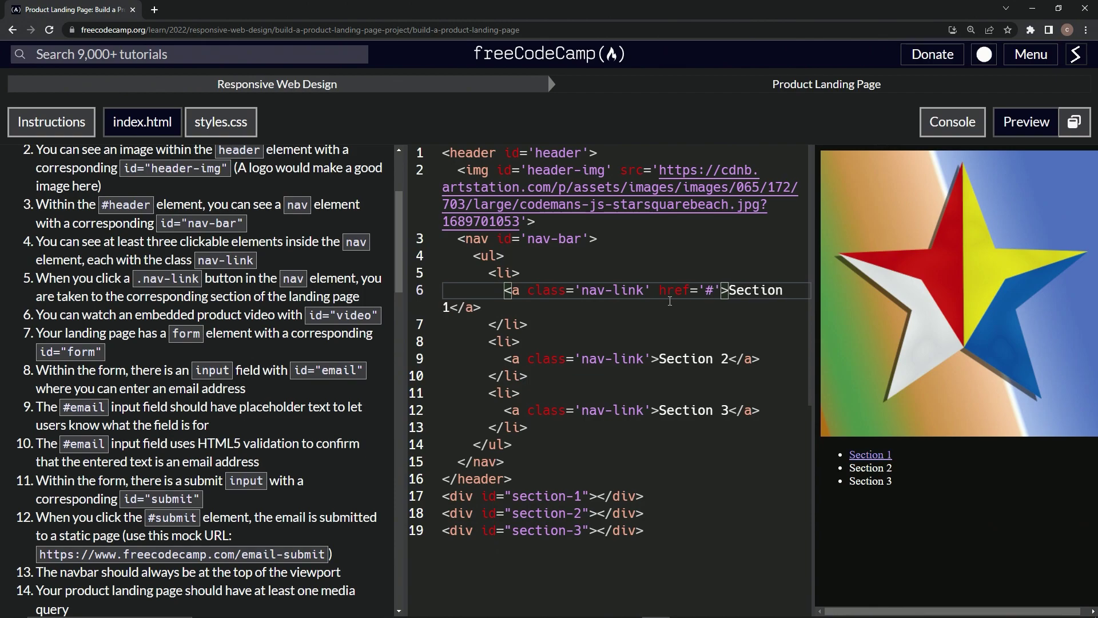
type("section")
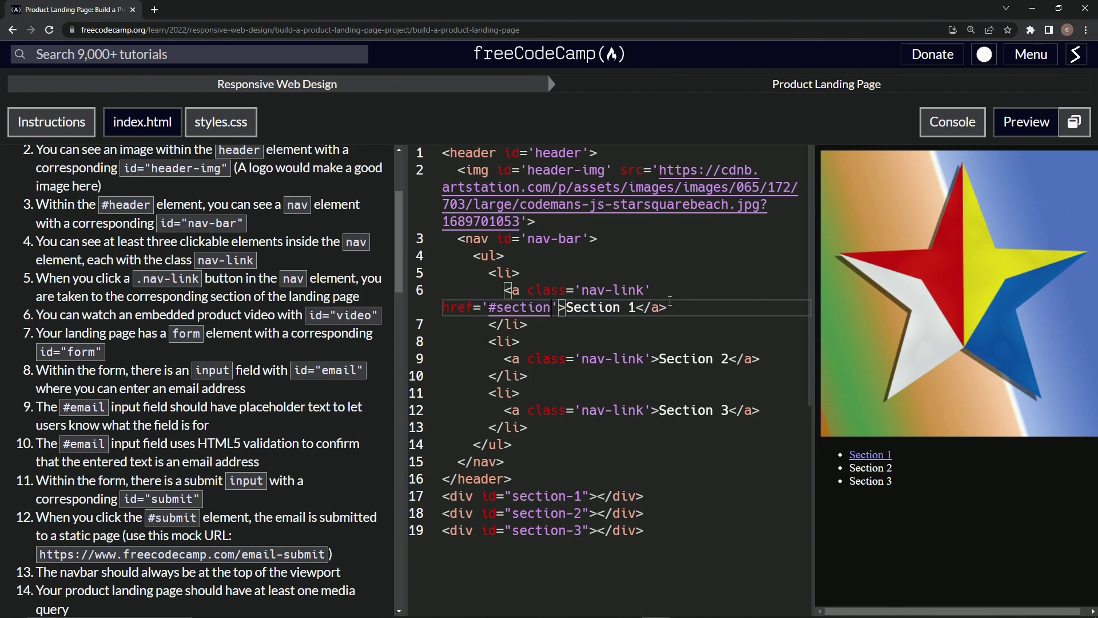
type("-1")
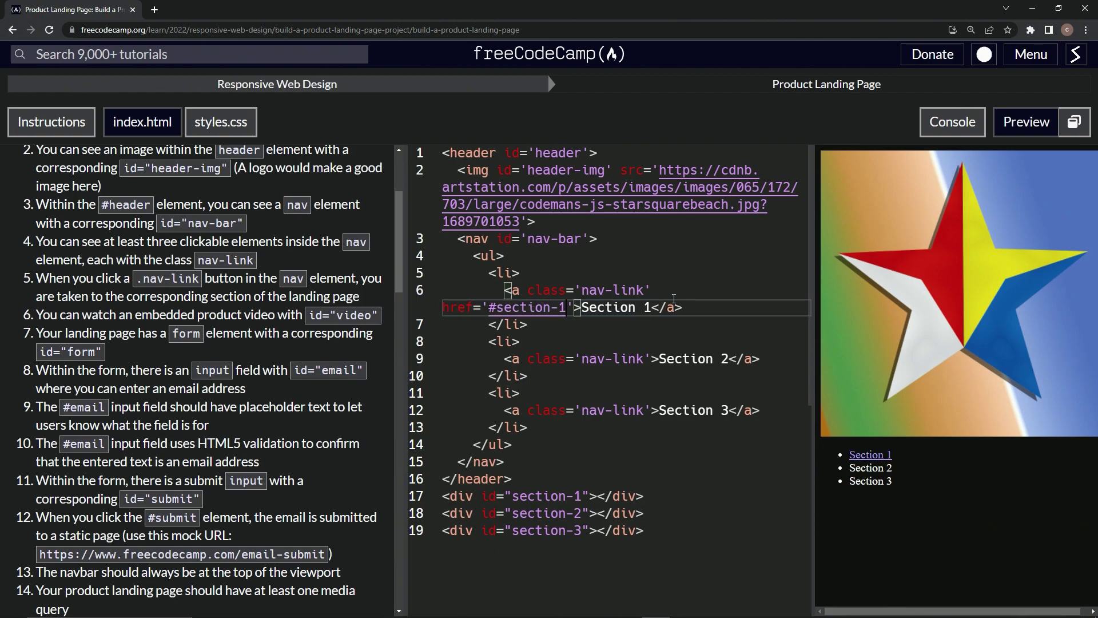
mouse_move(576, 308)
left_mouse_down()
mouse_move(479, 299)
mouse_move(650, 289)
left_mouse_up()
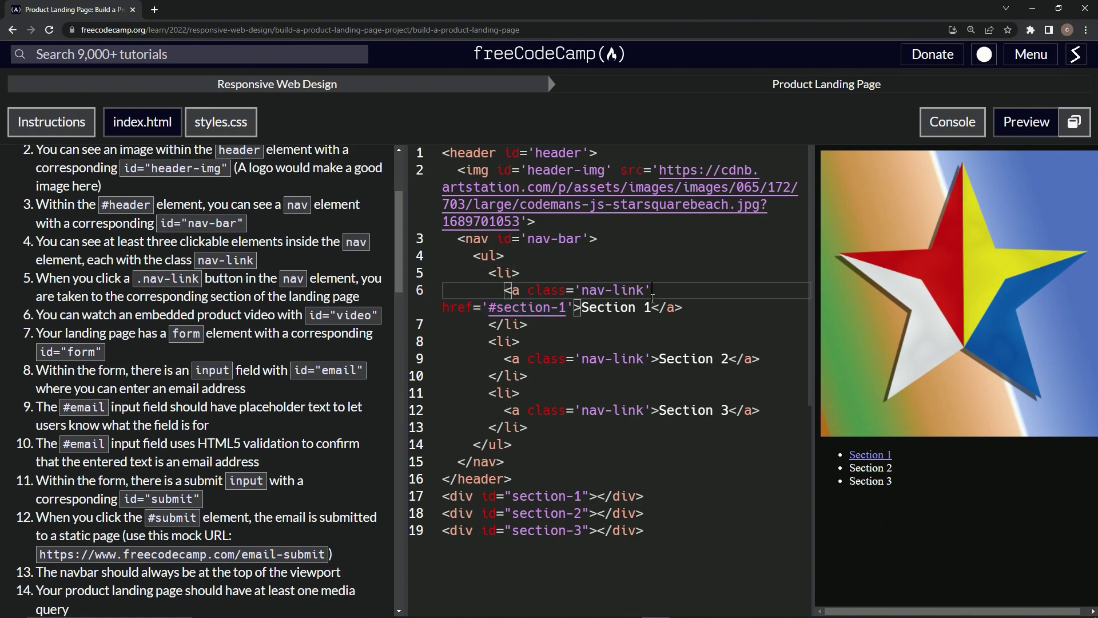
mouse_move(651, 289)
left_mouse_down()
mouse_move(588, 315)
mouse_move(575, 307)
left_mouse_up()
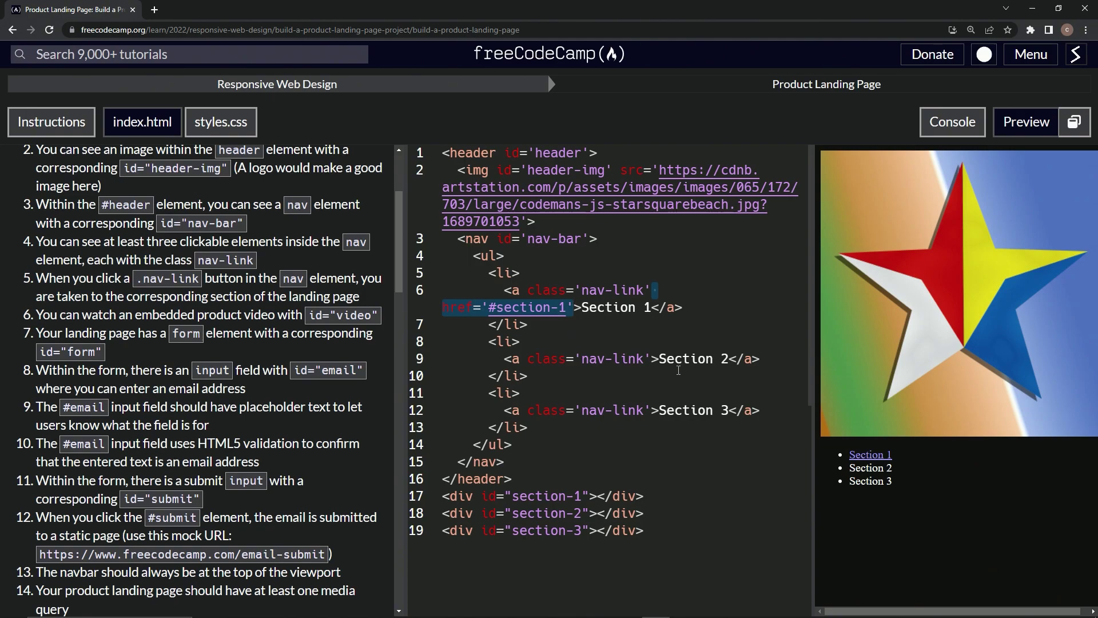
Paste the href into the Section 2 and 3 links, change them to #section-2 and #section-3, and try a preview link.
left_click(652, 358)
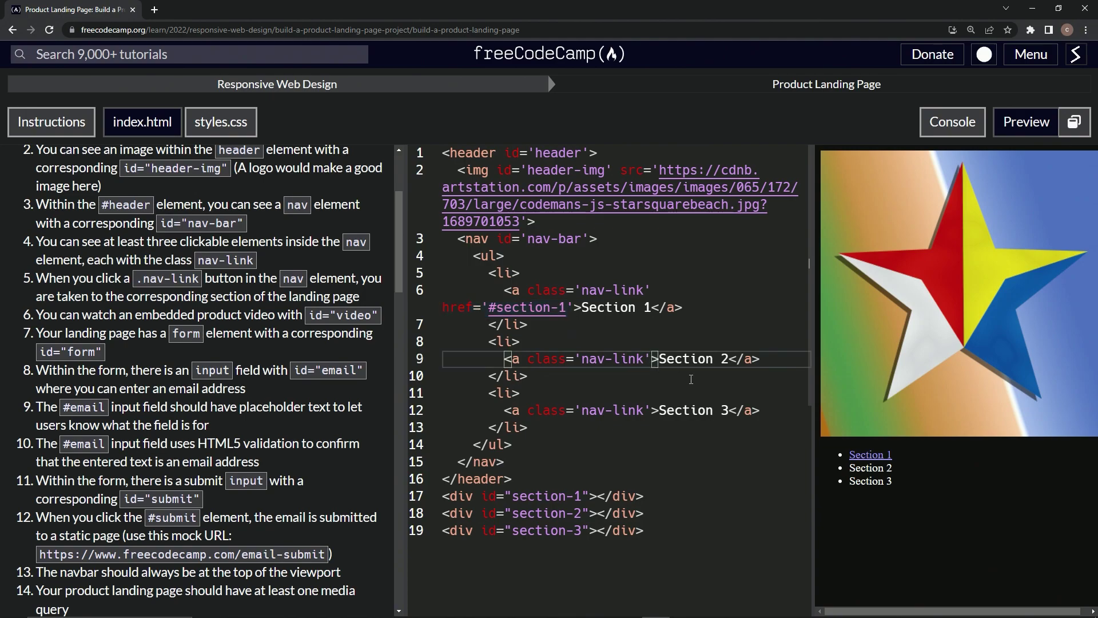
key("ctrl+v")
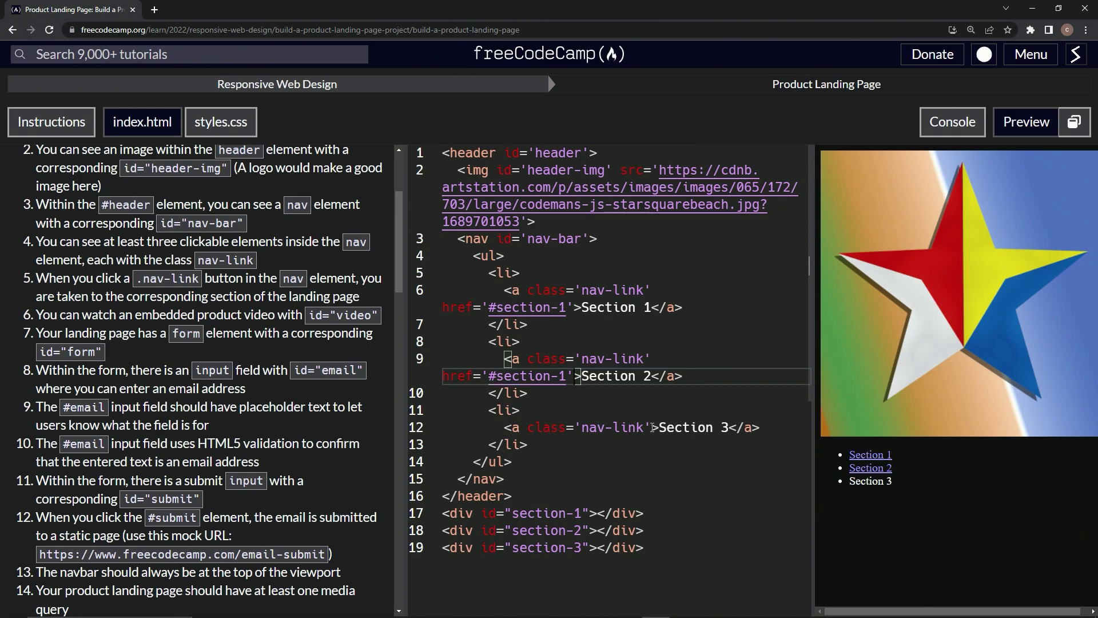
left_click(658, 426)
key("ctrl+v")
double_click(563, 375)
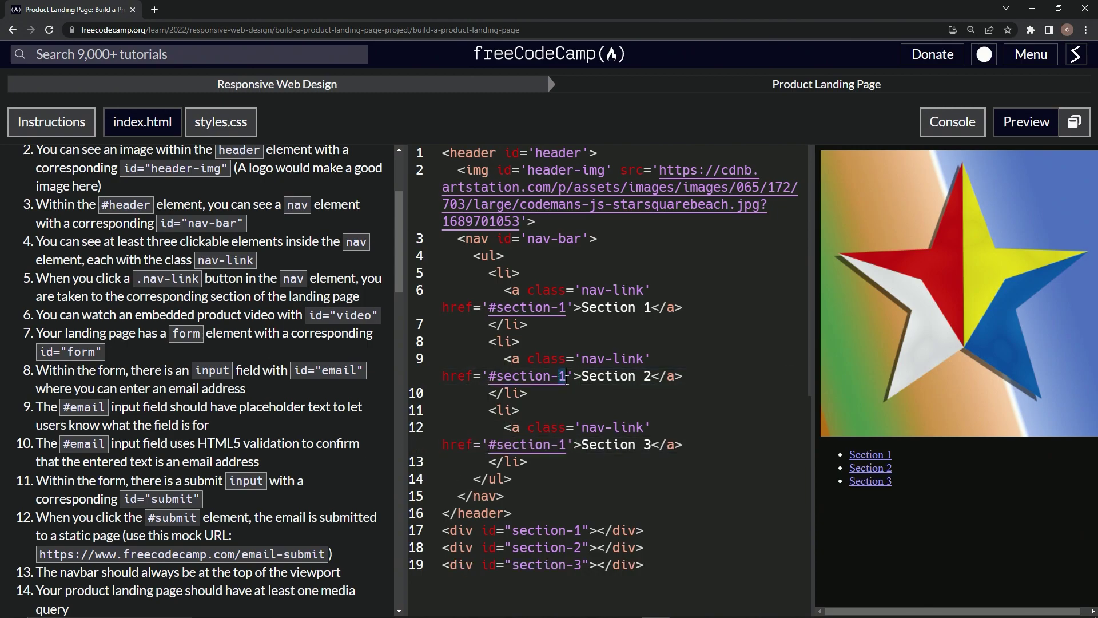
type("2")
double_click(563, 448)
type("3")
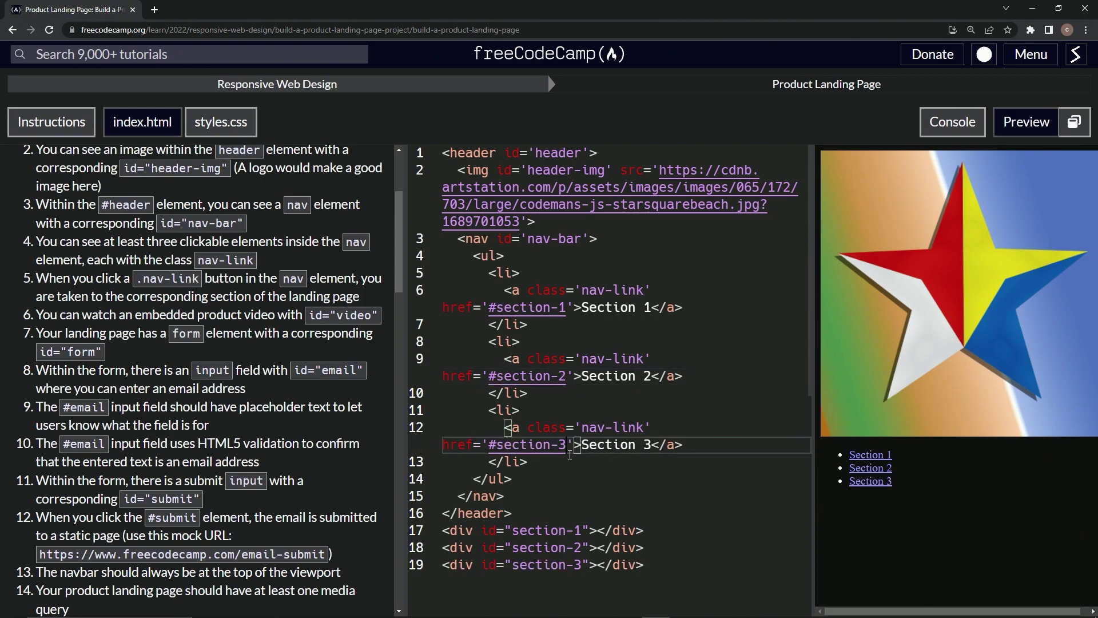
left_click(875, 460)
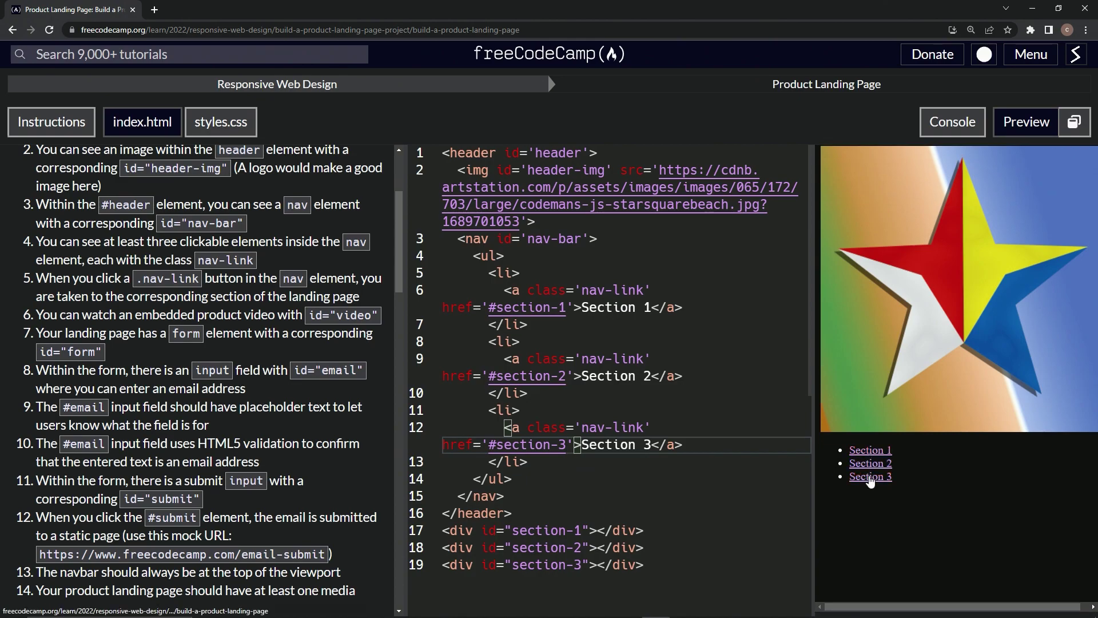
scroll(701, 432, "down", 3)
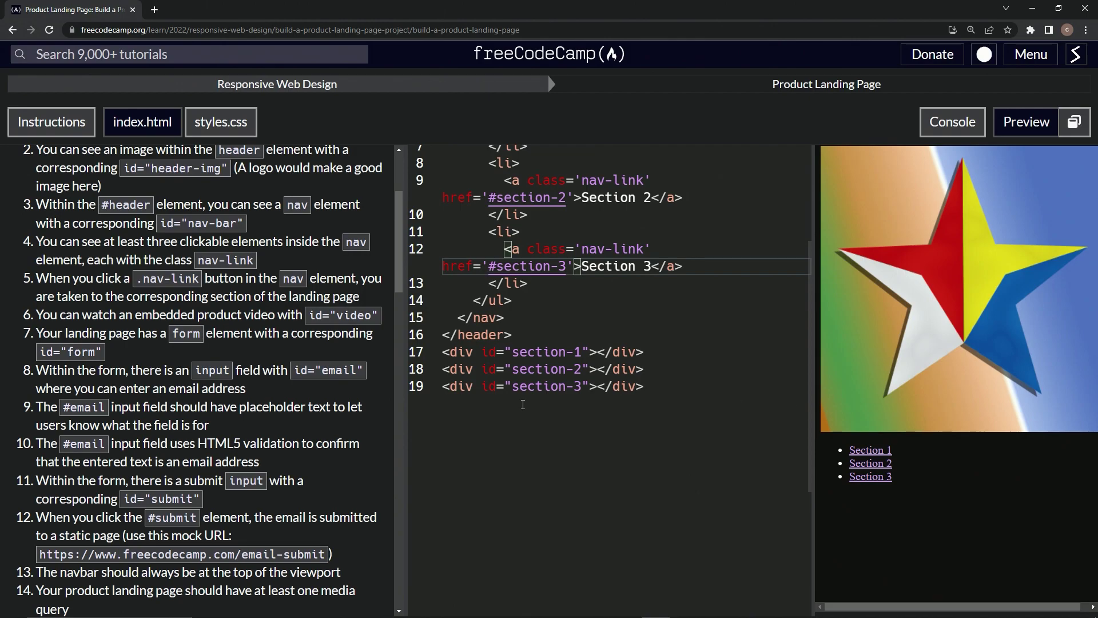
scroll(339, 396, "down", 4)
scroll(340, 397, "down", 1)
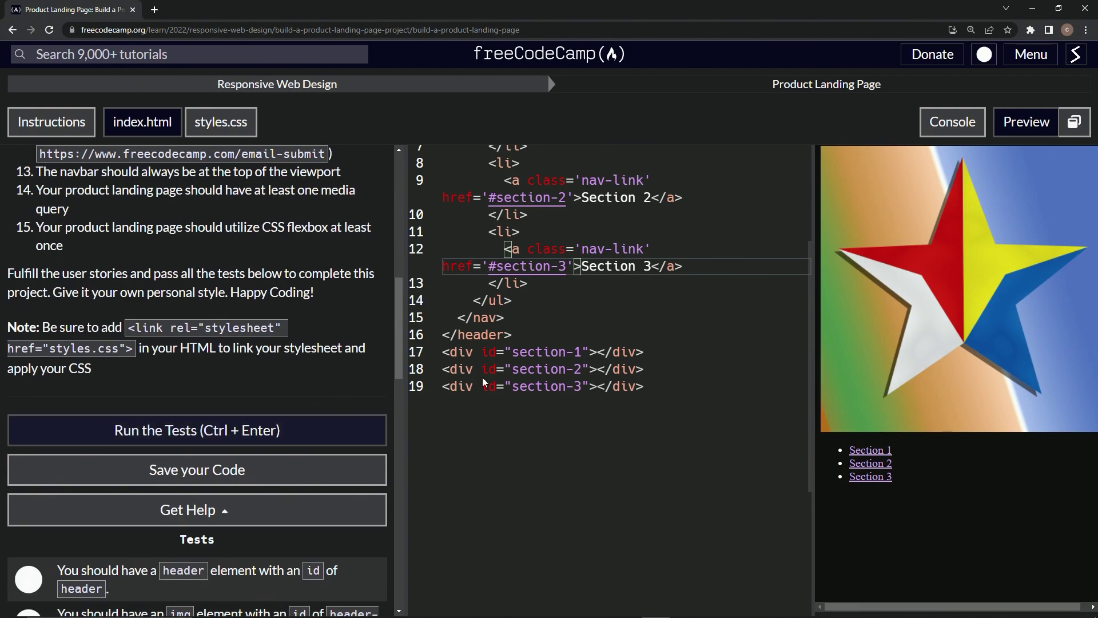
Run the landing page project tests and show the console output.
left_click(953, 121)
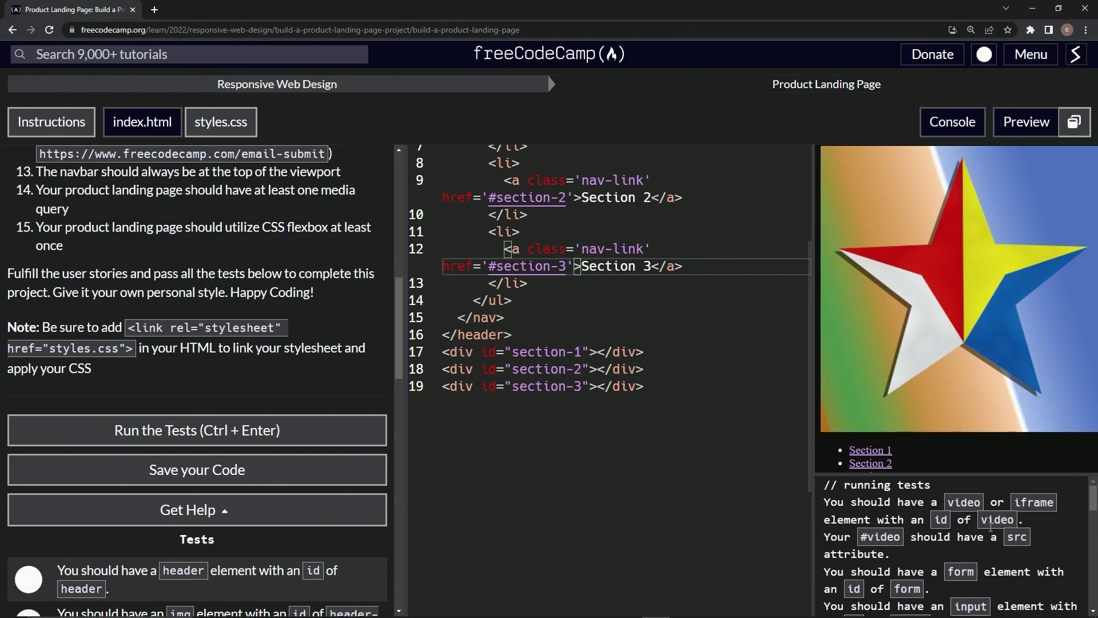
scroll(122, 254, "up", 3)
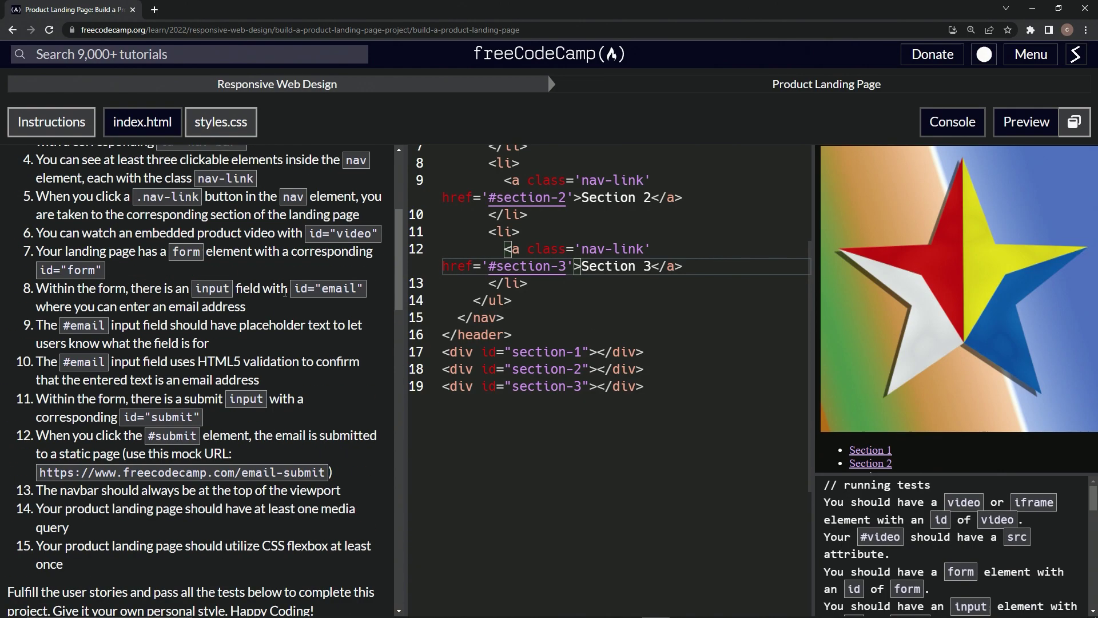
scroll(123, 254, "up", 1)
scroll(122, 252, "up", 2)
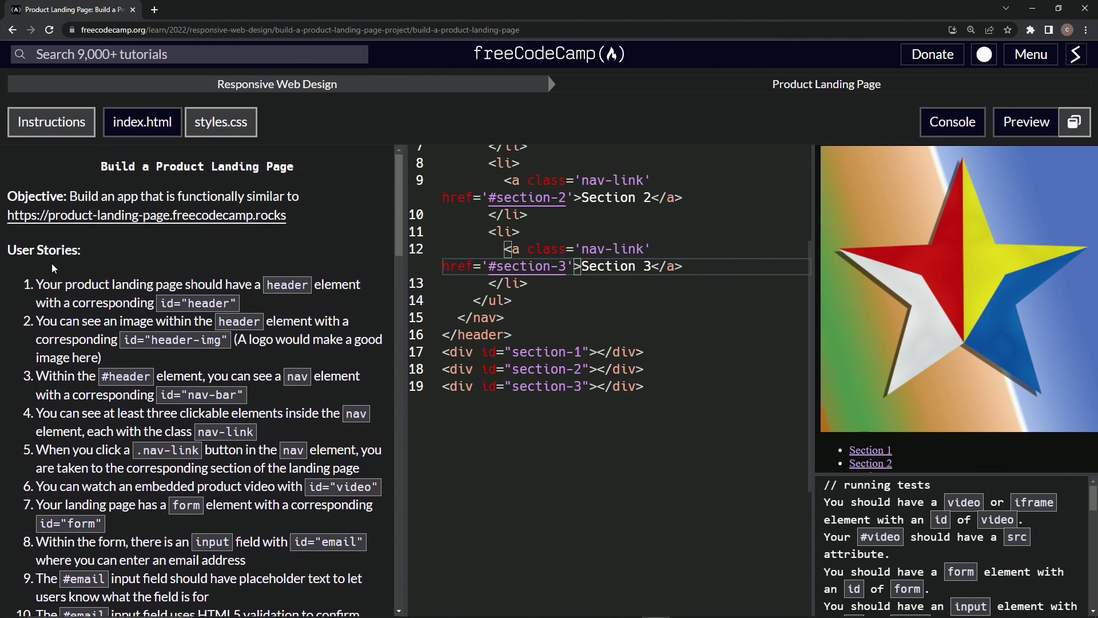
scroll(51, 264, "down", 1)
scroll(16, 380, "up", 1)
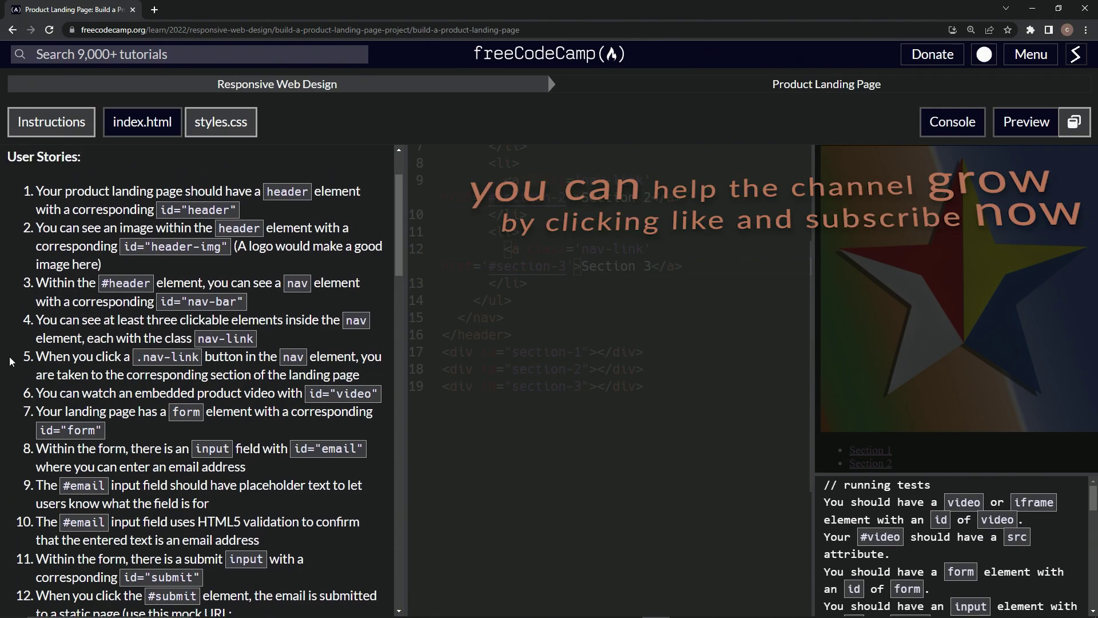
scroll(9, 355, "up", 1)
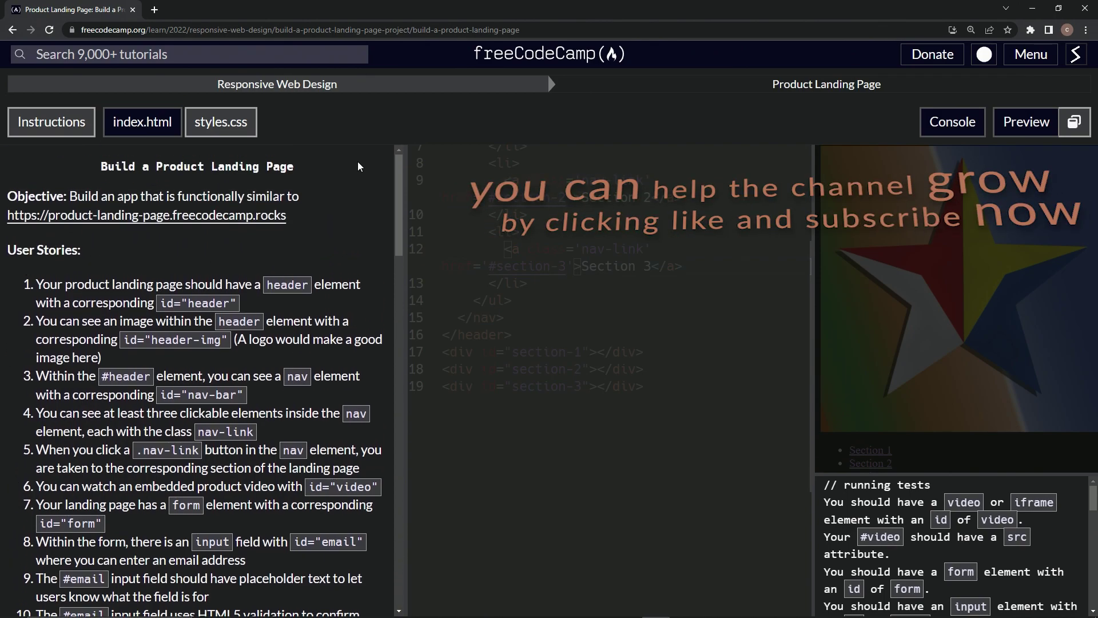